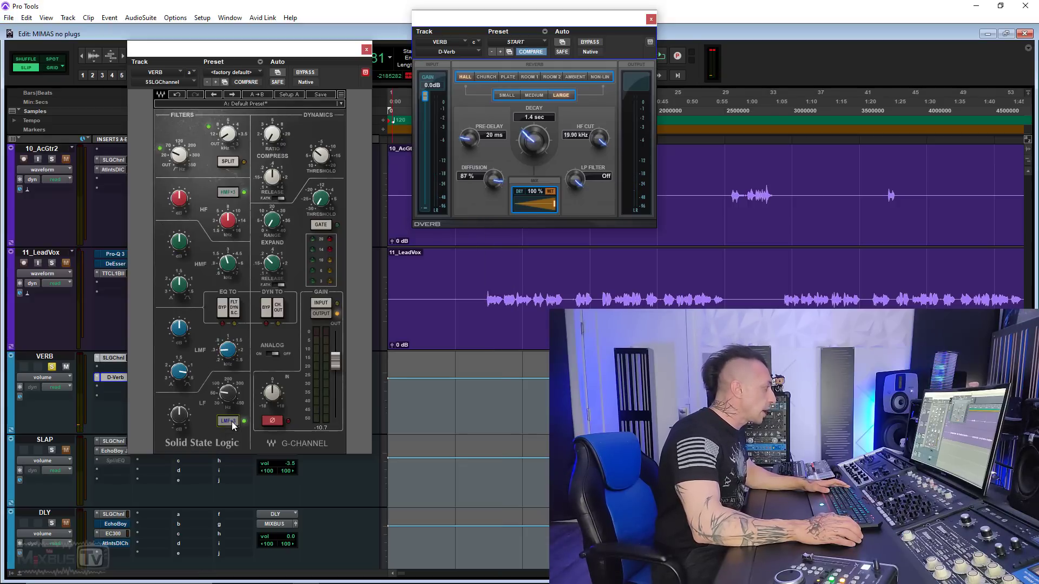
Play the song and adjust the gain and frequency of the LMF band in the VERB track's SSL G-Channel.
key(space)
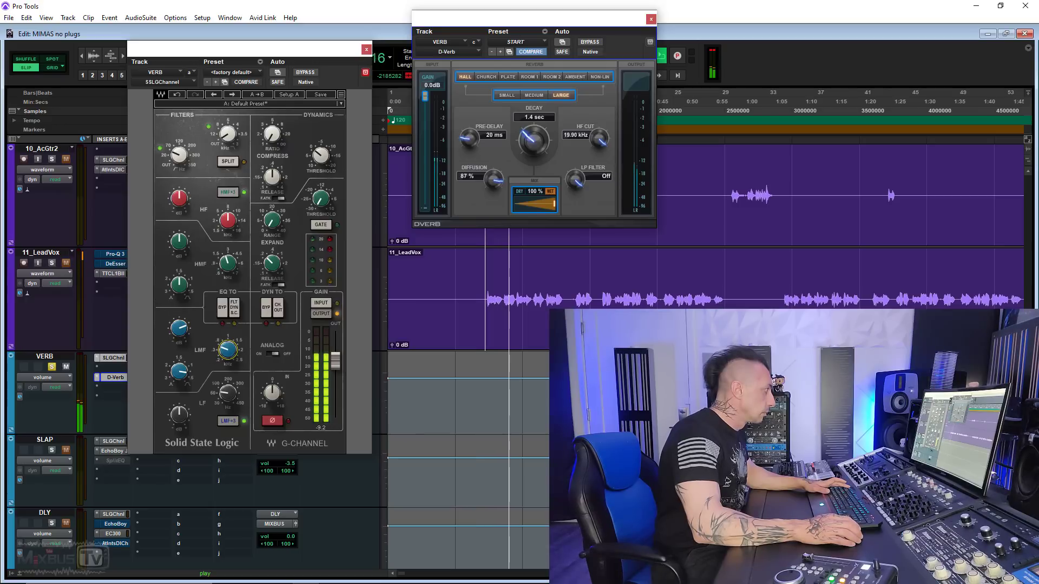
drag(179, 328, 179, 322)
drag(237, 352, 237, 349)
drag(179, 328, 179, 324)
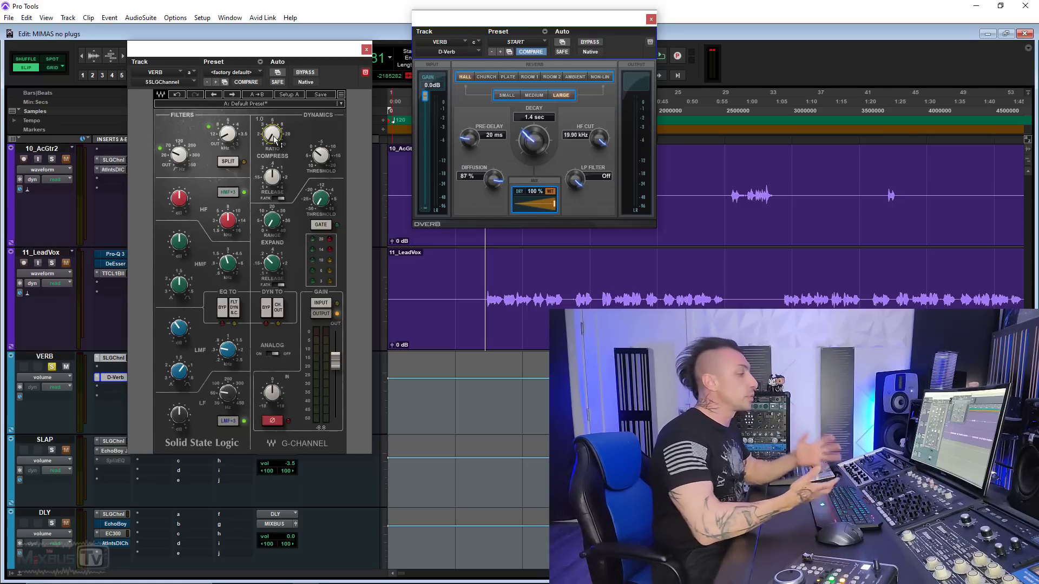
Raise the G-Channel compressor's ratio and lower its threshold to about -9.4 while the song plays.
key(space)
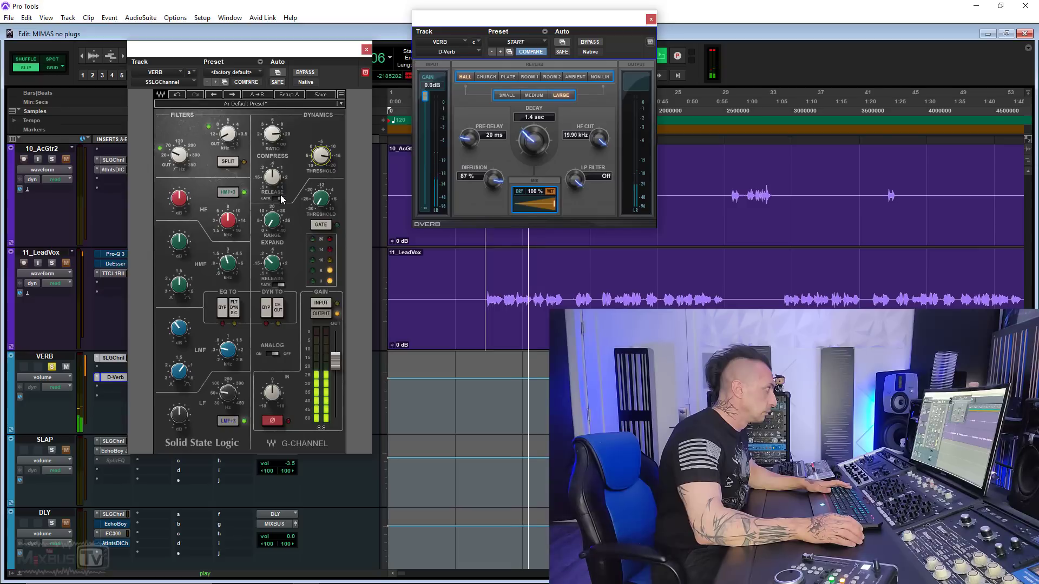
drag(323, 162, 323, 156)
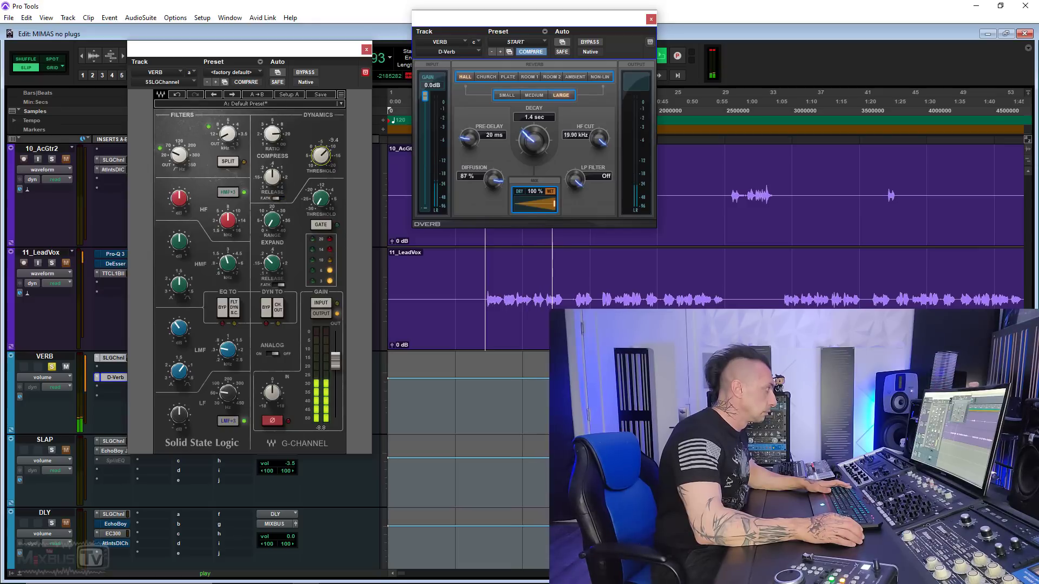
key(space)
Insert FabFilter Pro-Q 3 below D-Verb on the VERB track and add an 18 dB/oct low cut at about 44 Hz.
click(111, 387)
click(158, 418)
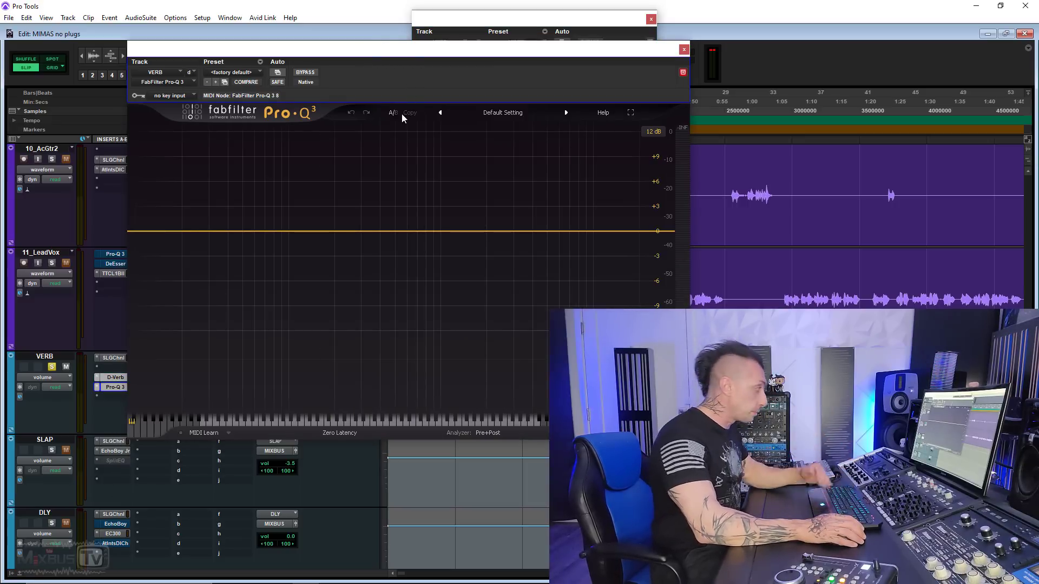
key(space)
double_click(156, 232)
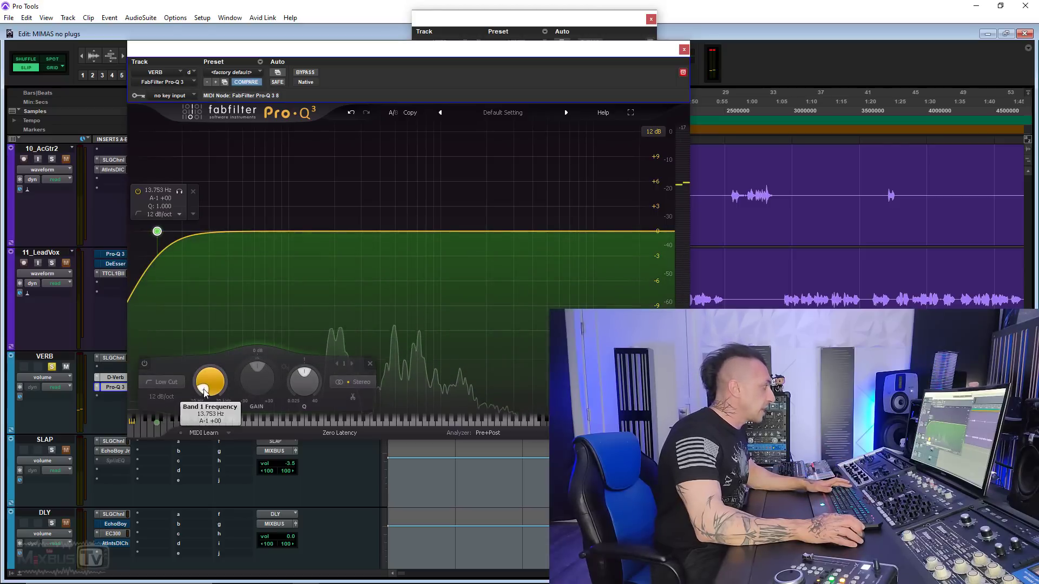
scroll(208, 379, up, 3)
scroll(162, 396, up, 1)
scroll(208, 389, up, 2)
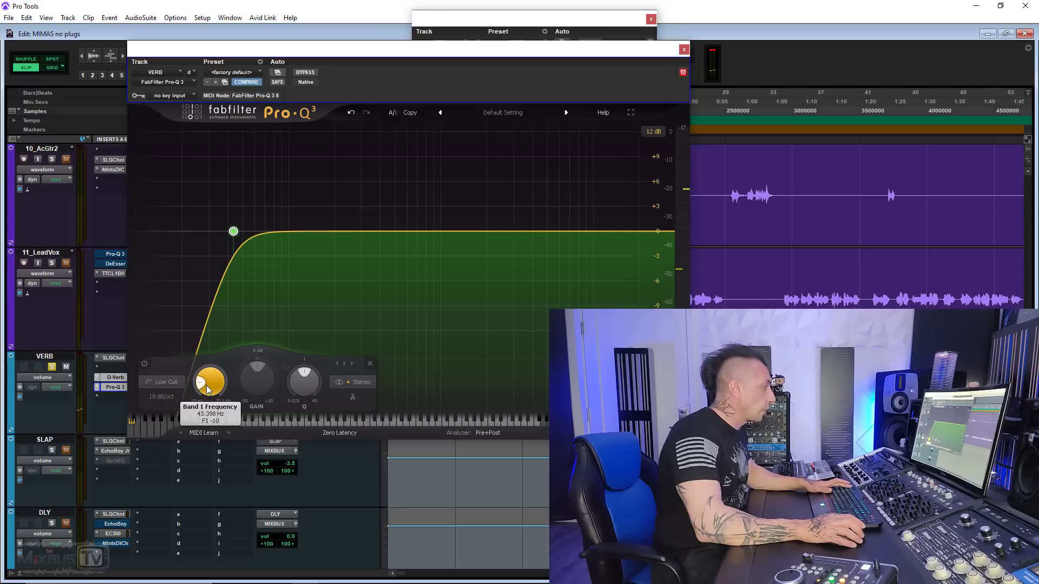
key(space)
scroll(210, 385, up, 1)
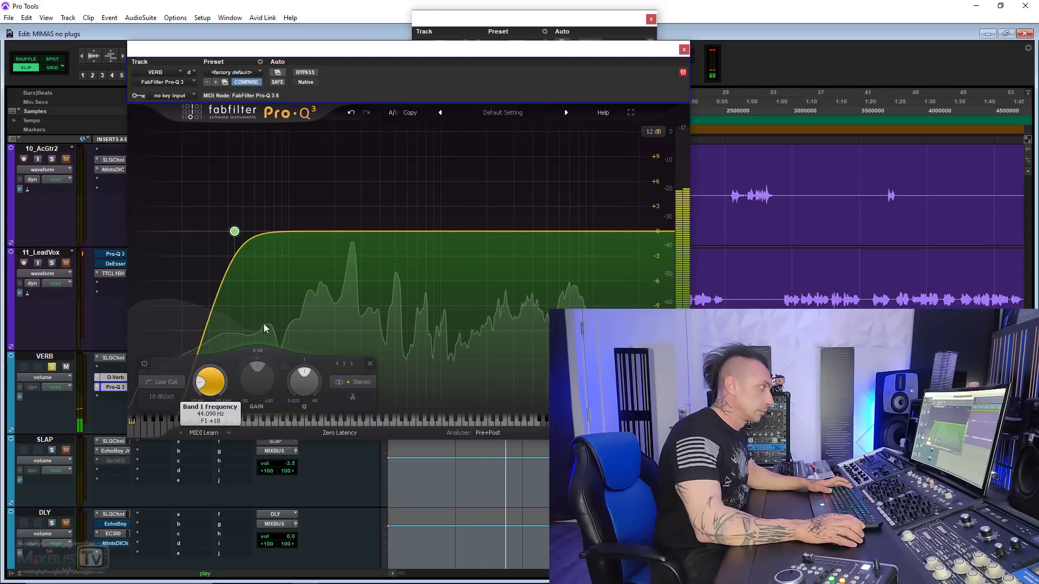
Add a bell cut of about -8 dB at about 12 kHz with a Q of about 1.29.
drag(575, 231, 594, 294)
scroll(574, 262, up, 3)
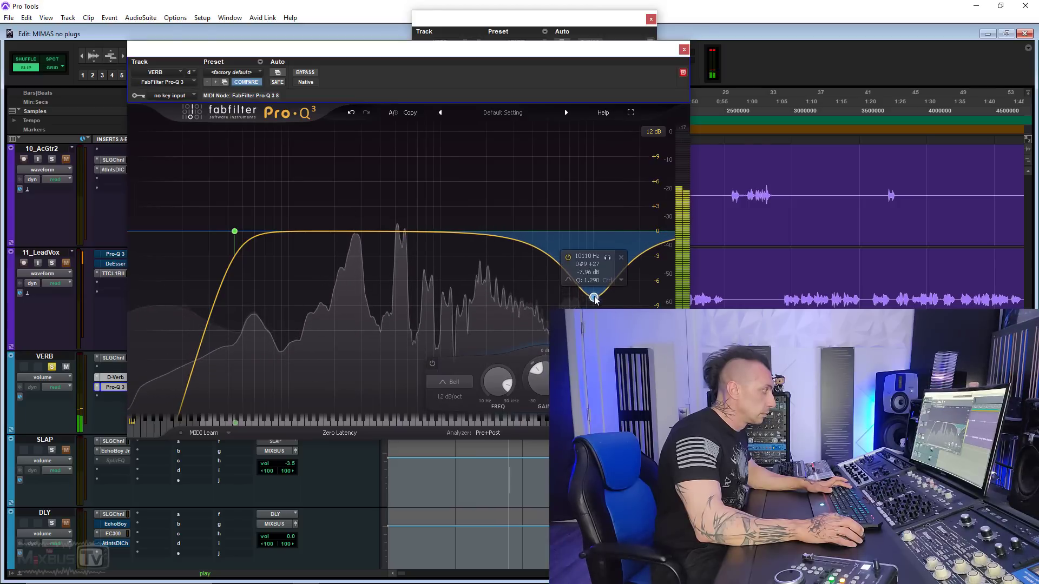
key(space)
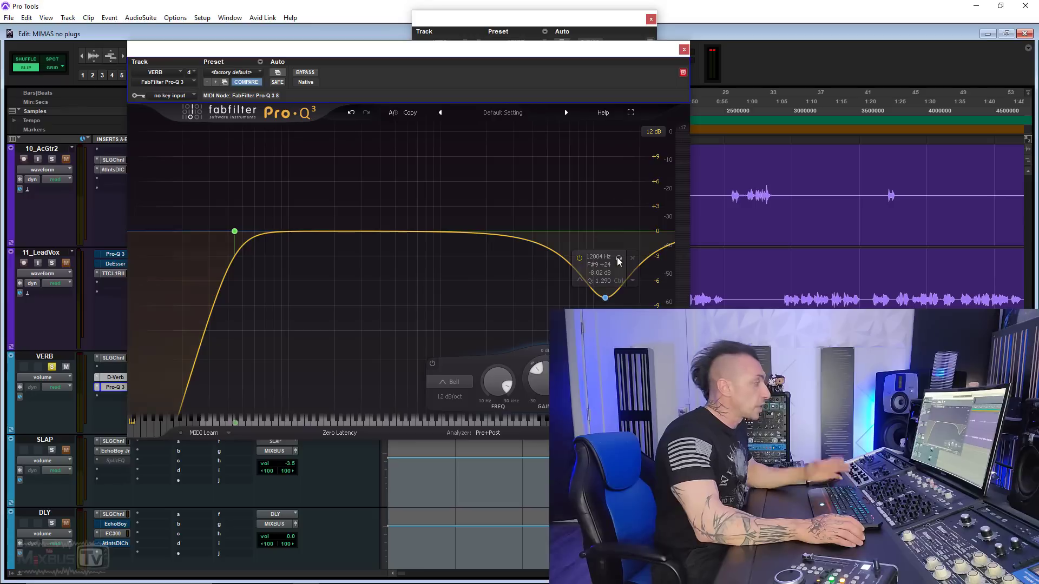
Change the high-frequency bell to a High Shelf and lower it to about -22 dB at about 8.3 kHz.
double_click(614, 294)
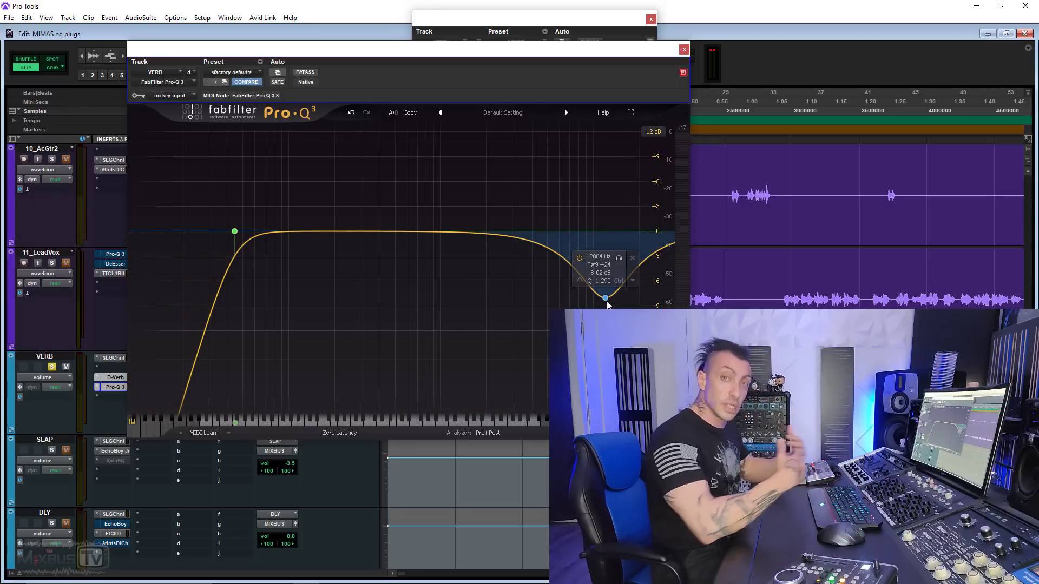
ctrl+alt+click(606, 301)
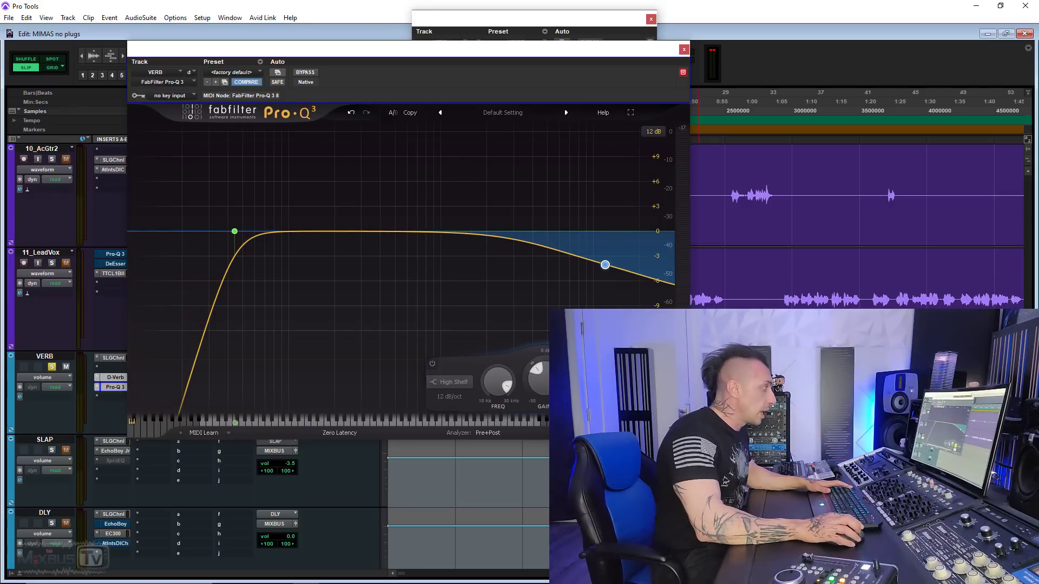
mouse_move(607, 279)
key(space)
drag(607, 272, 580, 282)
Solo the 11_LeadVox track and lower the high shelf's gain and frequency slightly further.
click(53, 263)
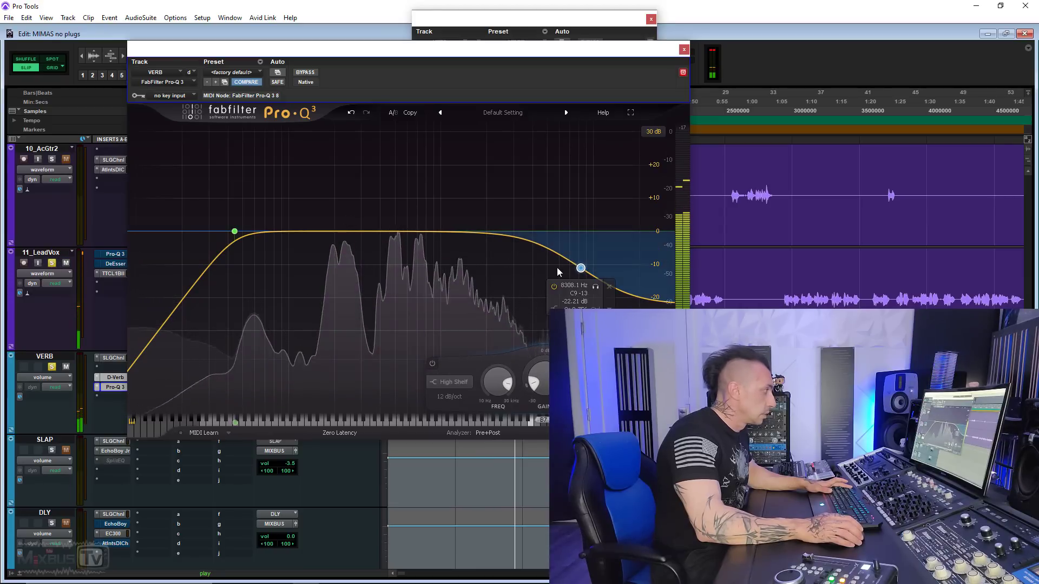
right_click(577, 273)
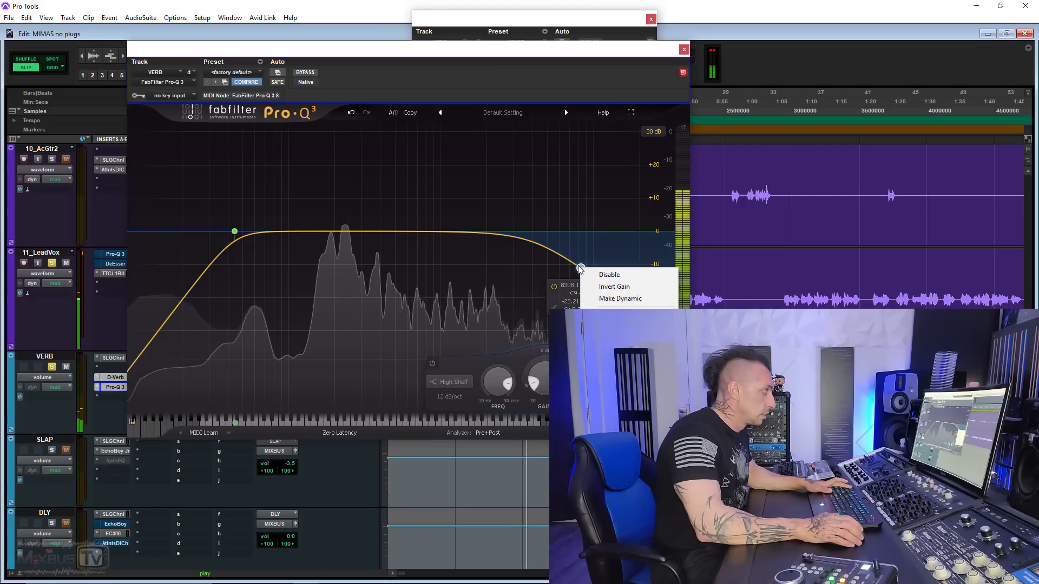
drag(576, 278, 573, 281)
Add a bell cut of about -8 dB at about 268 Hz with a Q of about 2.9.
drag(354, 233, 358, 262)
scroll(360, 269, up, 5)
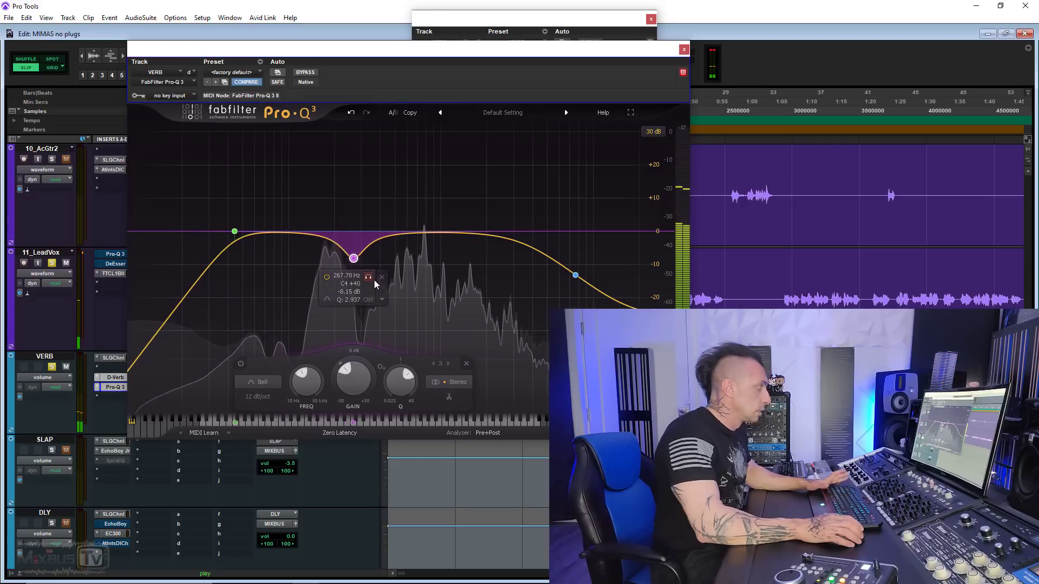
mouse_move(424, 283)
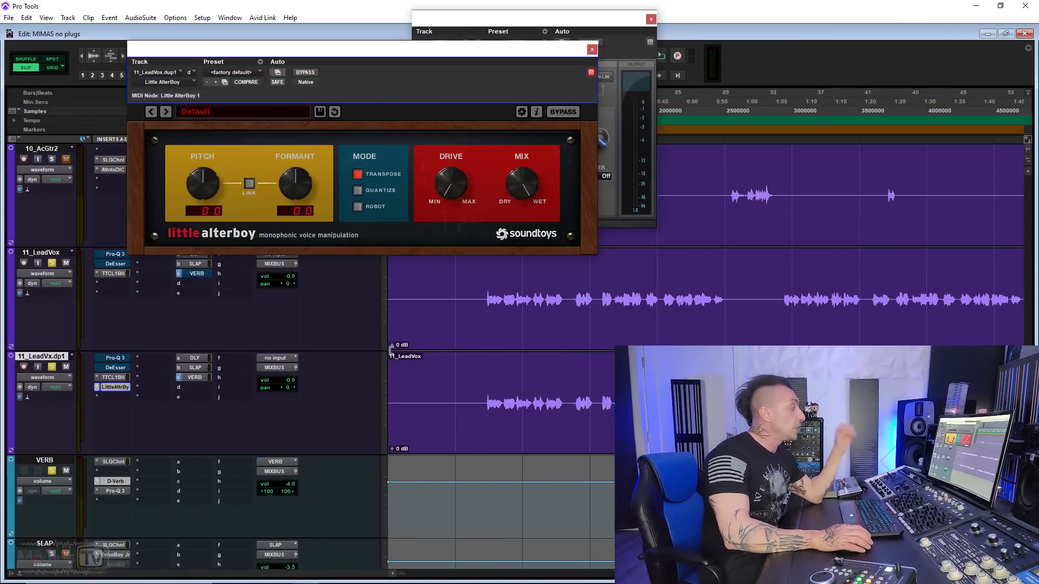
Make the duplicated lead vocal's MIXBUS output inactive and set its Little AlterBoy pitch to -12.0.
right_click(278, 367)
click(314, 373)
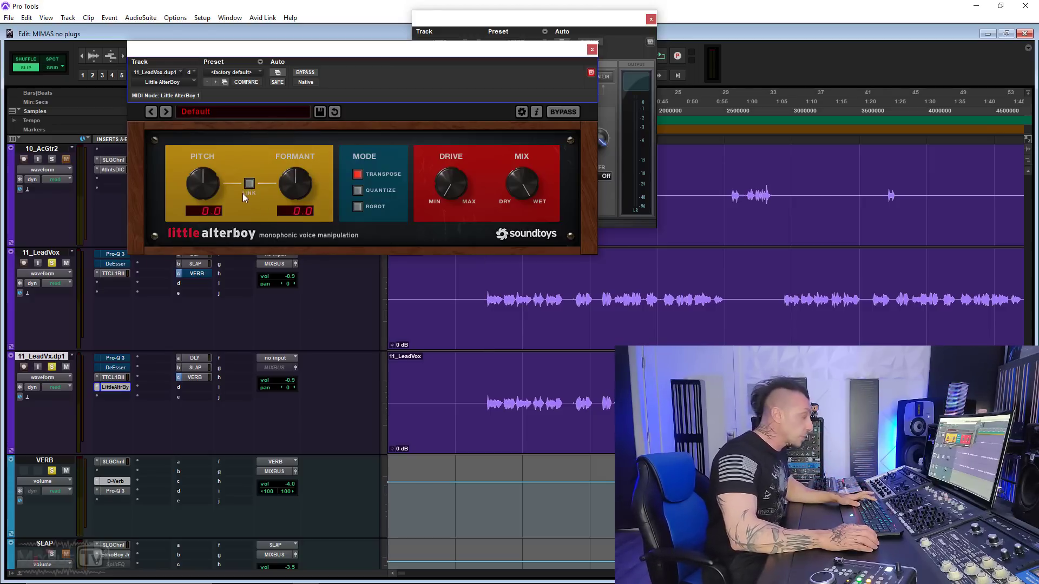
key(space)
drag(206, 183, 198, 281)
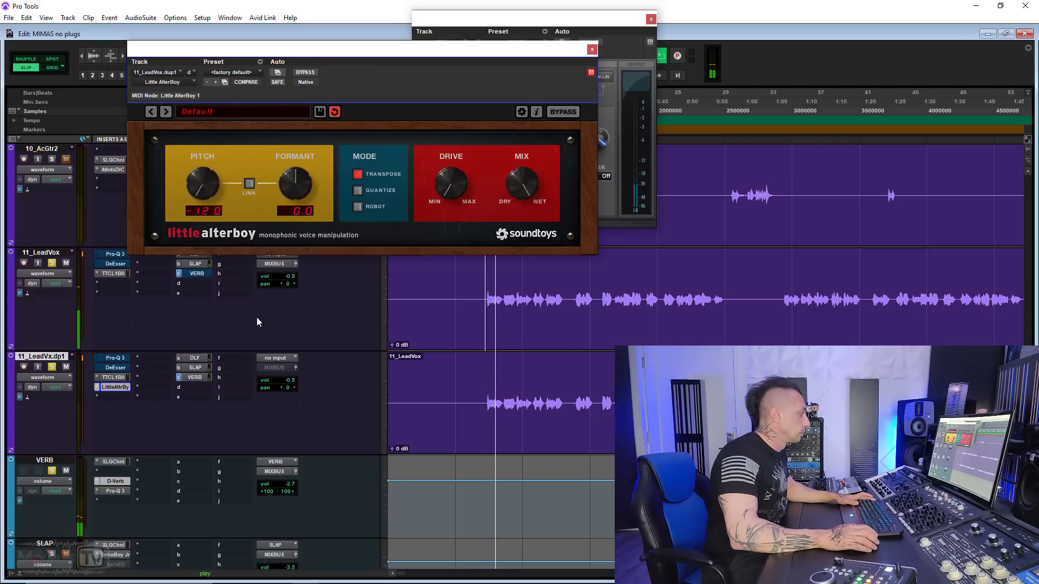
Raise the VERB track's volume to about -0.4 dB.
drag(286, 490, 287, 477)
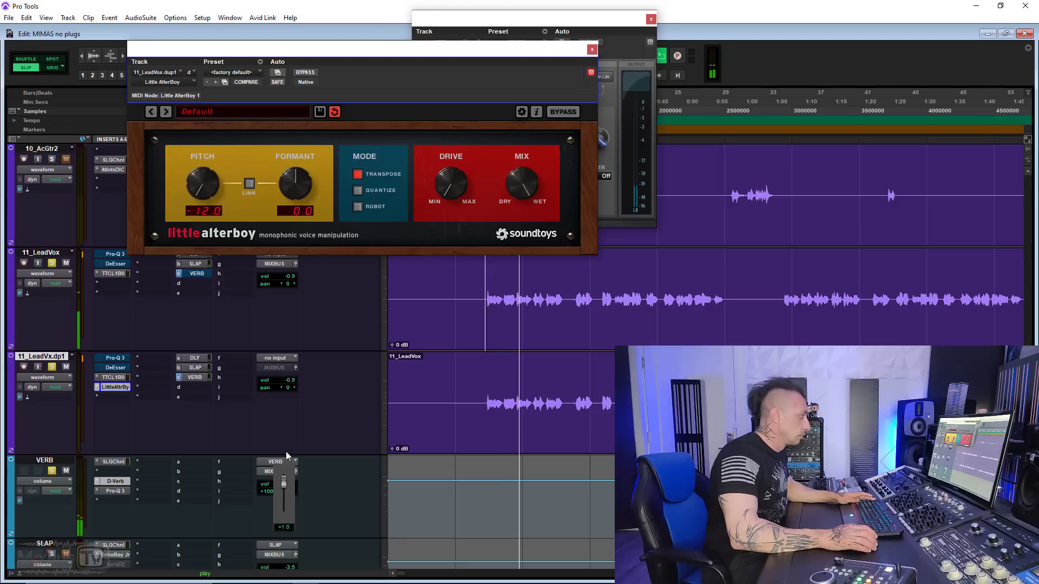
drag(287, 426, 288, 472)
Set Little AlterBoy to Robot mode with the formant at about -3.2, and try adjusting the drive.
drag(297, 187, 296, 163)
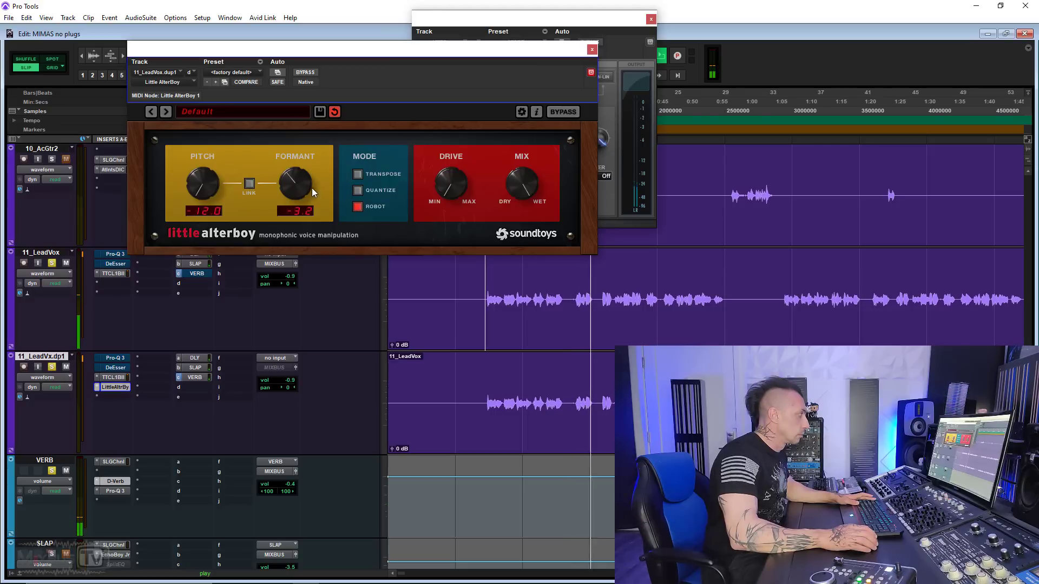
drag(453, 193, 453, 186)
key(space)
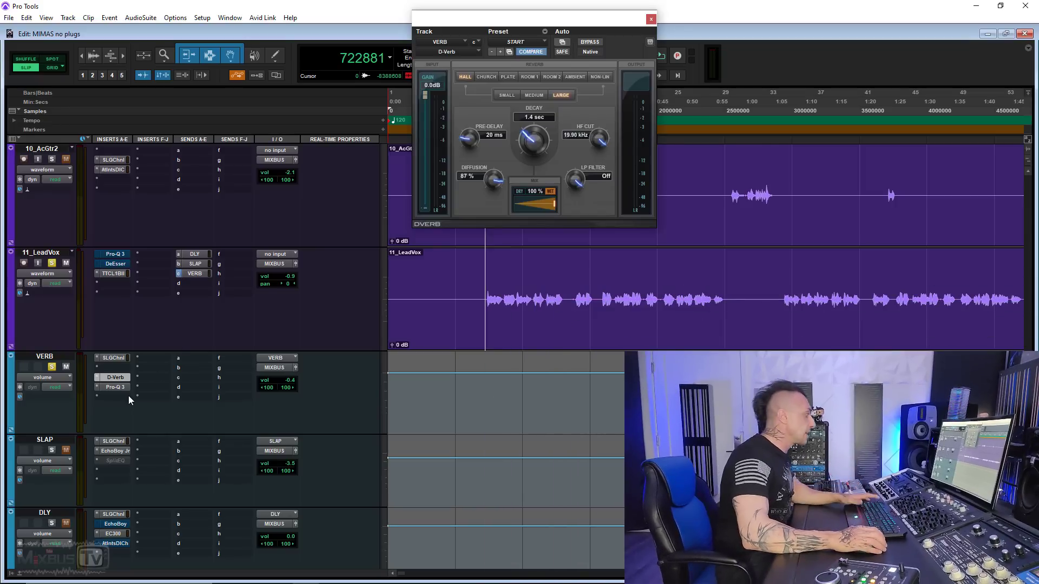
Insert the Tube-Tech CL 1B mk II compressor below Pro-Q 3 on the VERB track.
click(122, 397)
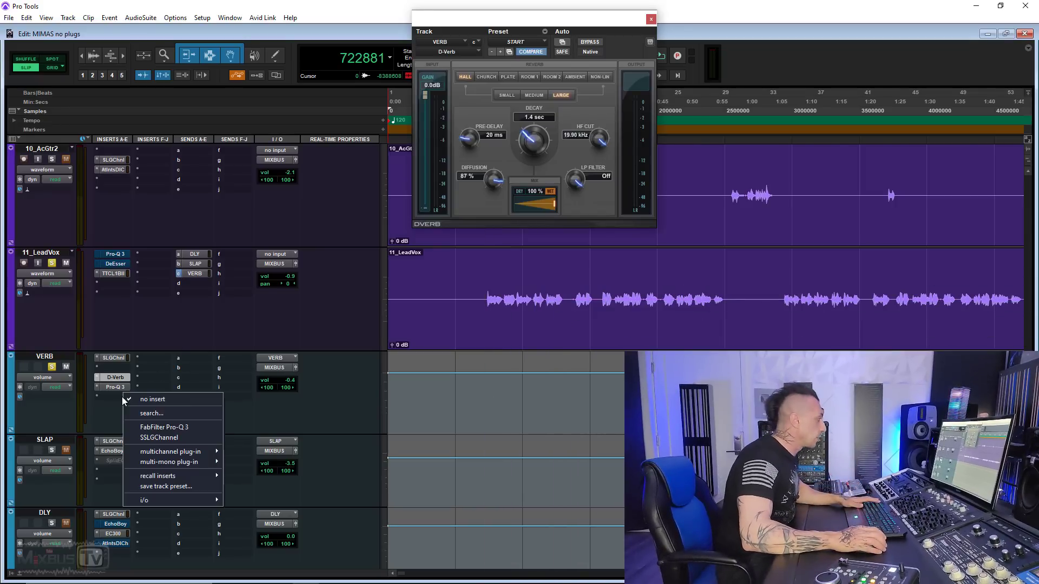
mouse_move(173, 452)
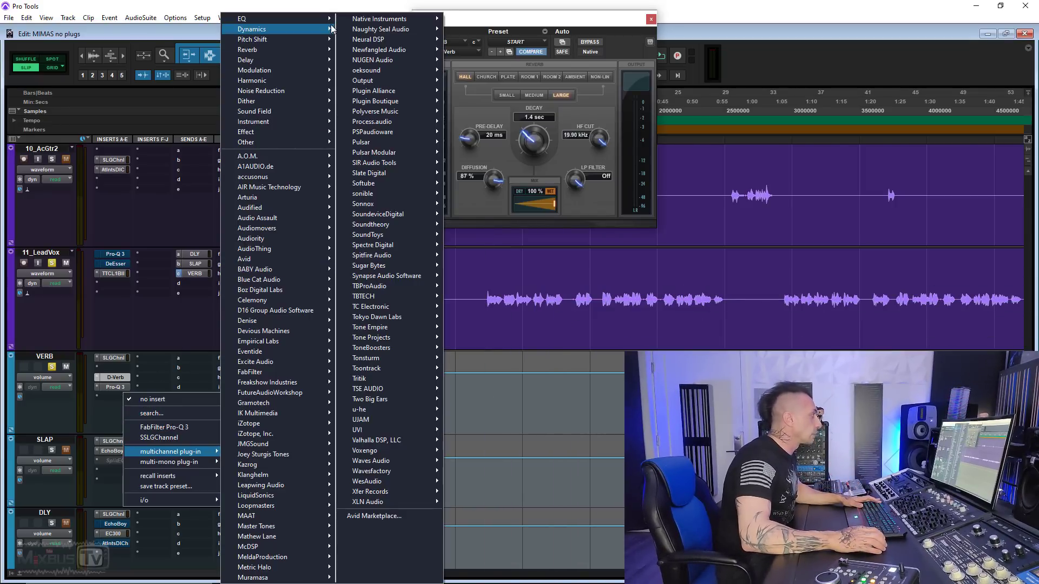
mouse_move(329, 30)
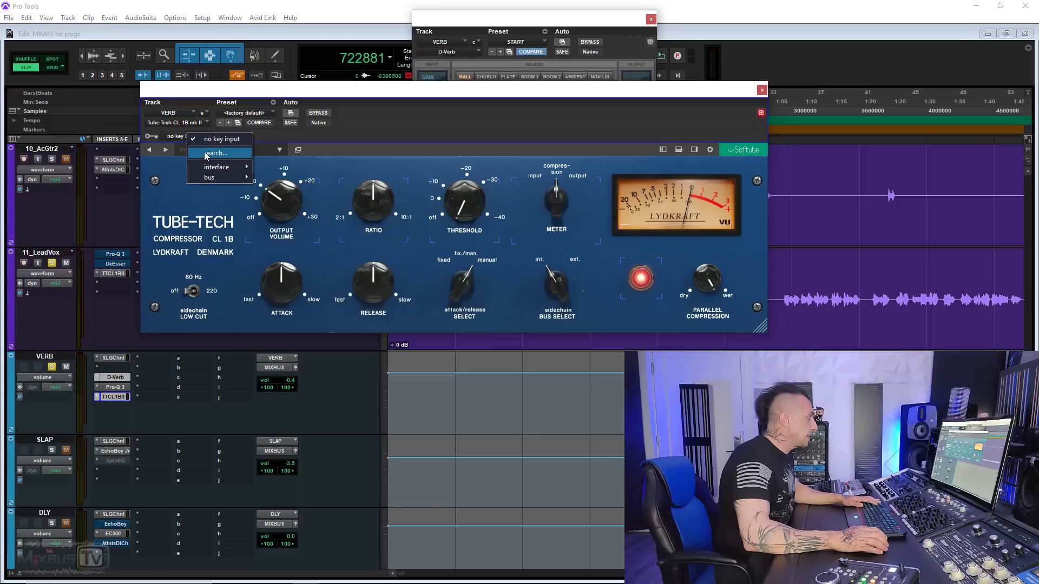
Search the key inputs for VERB and set the compressor's key input to VERB.L (Mono).
click(208, 154)
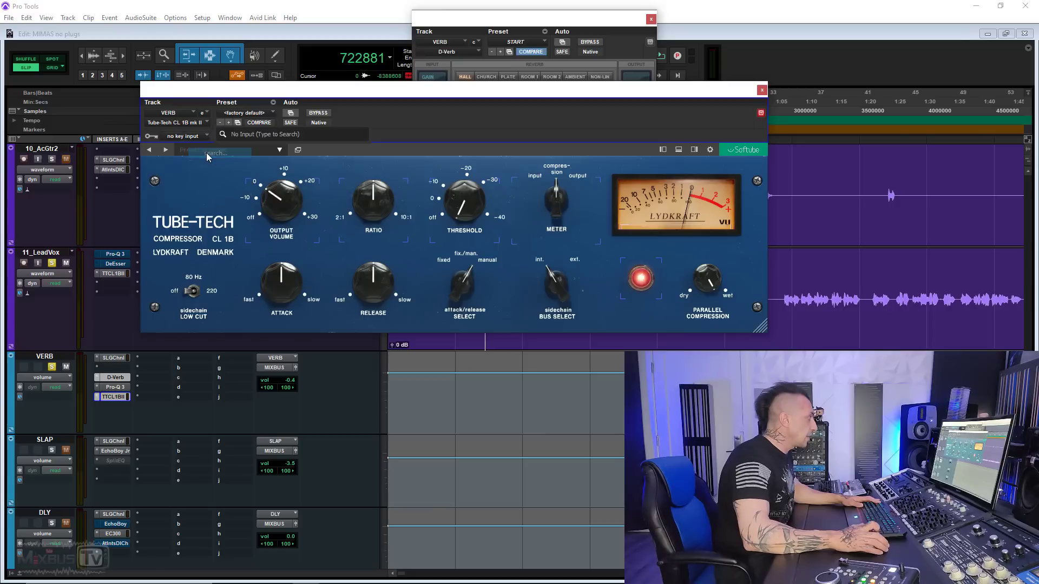
text(VERB)
key(Down)
key(Down)
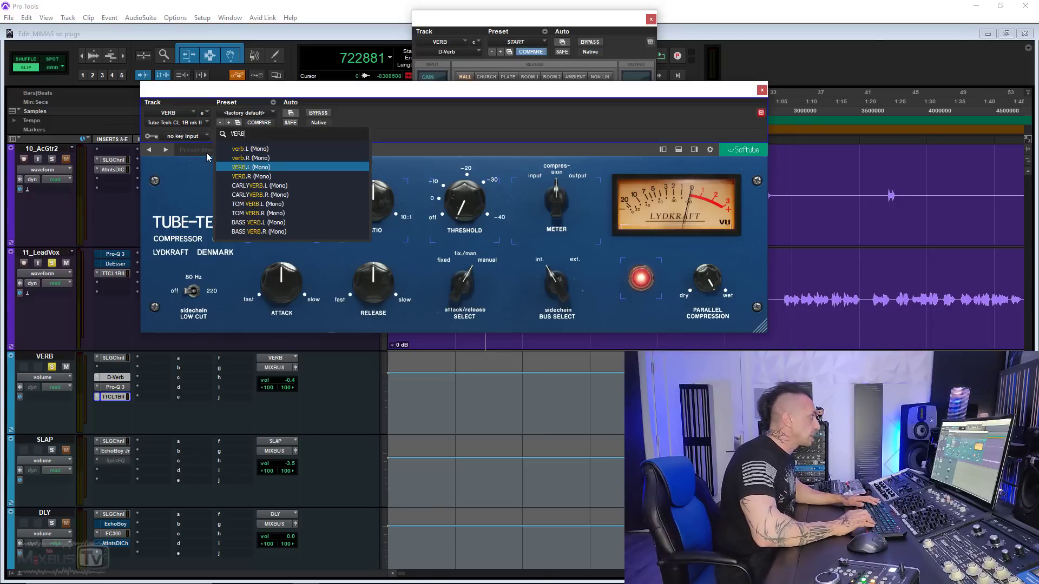
key(Return)
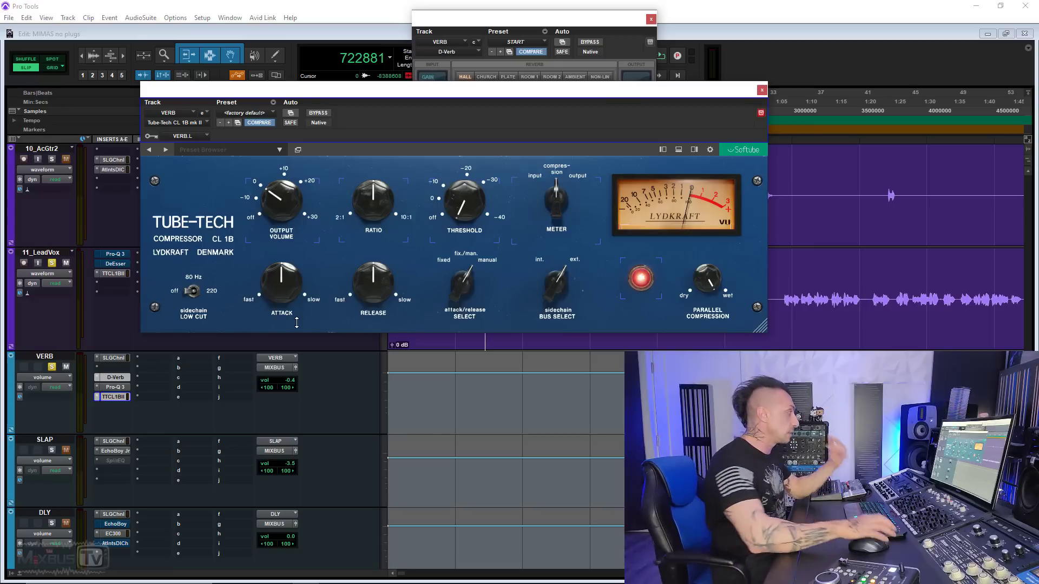
Raise the VERB volume to +5.3 dB and give the compressor a faster attack, slower release, lower threshold and about 8.2:1 ratio.
drag(288, 384, 287, 329)
key(space)
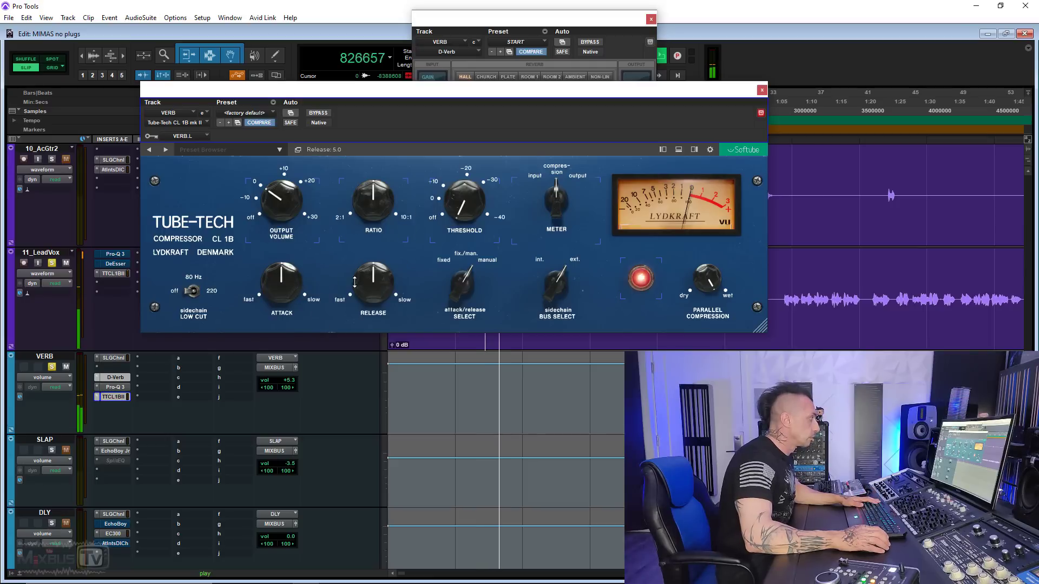
drag(281, 279, 283, 303)
drag(373, 281, 405, 270)
drag(464, 201, 375, 179)
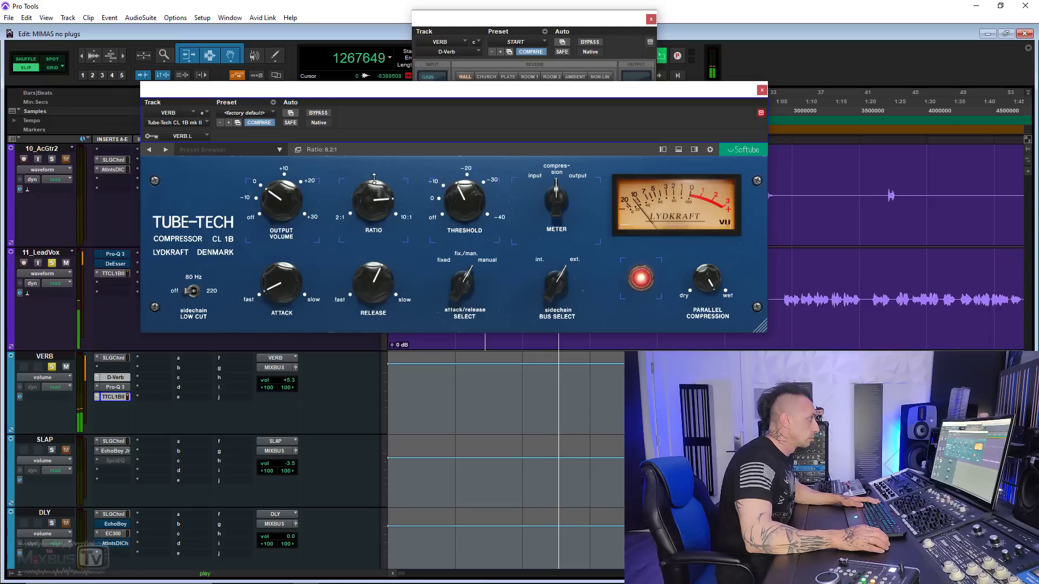
Lower the VERB track's volume to -3.3 dB and listen to the compressed reverb with the lead vocal.
drag(294, 386, 293, 387)
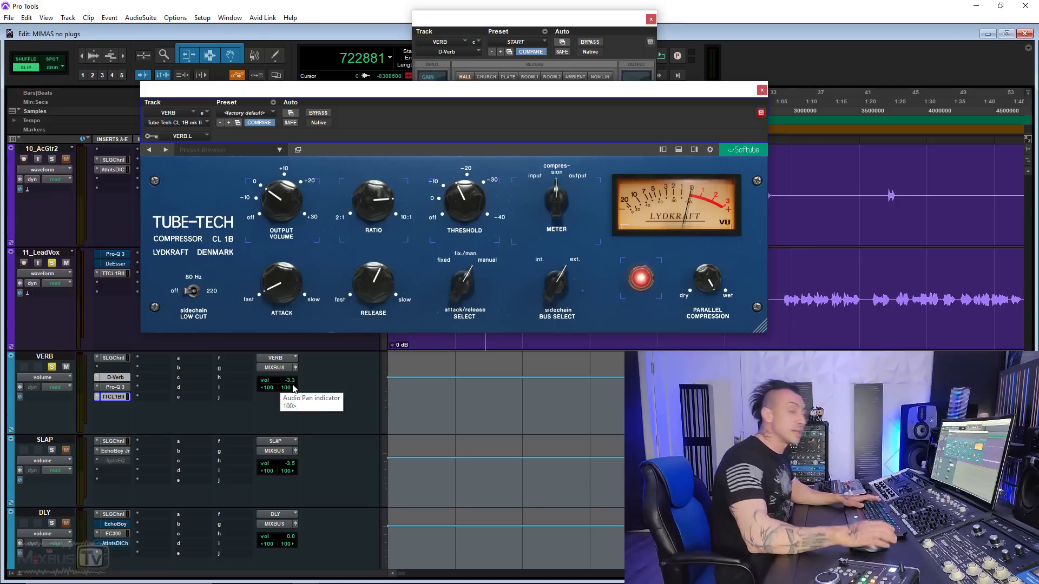
key(space)
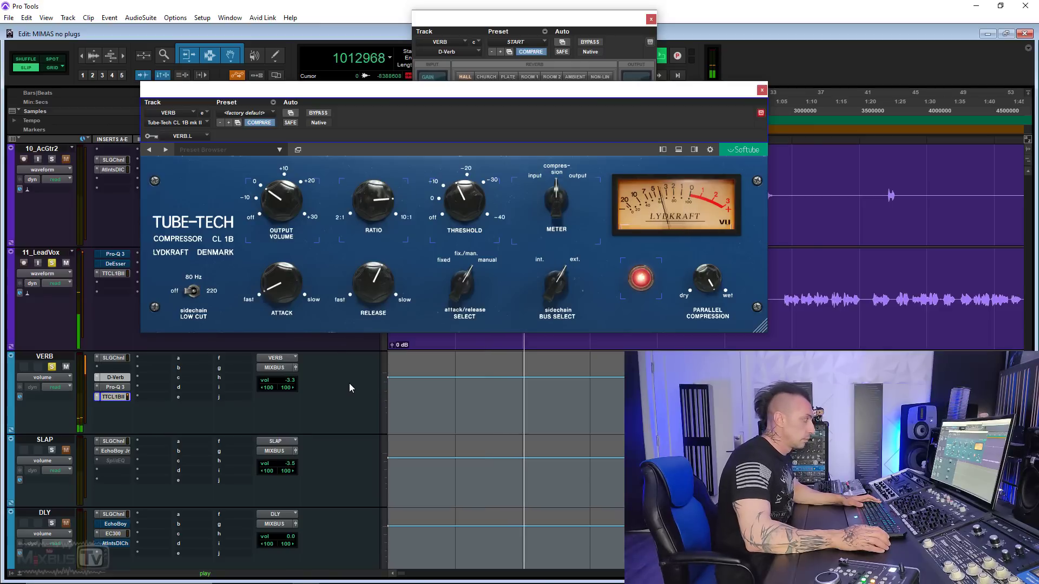
key(space)
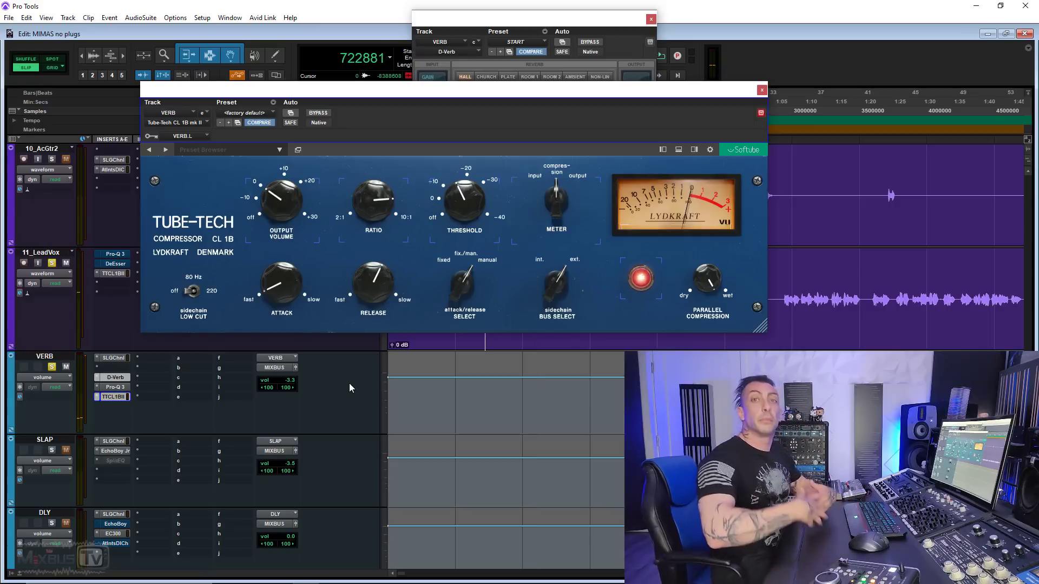